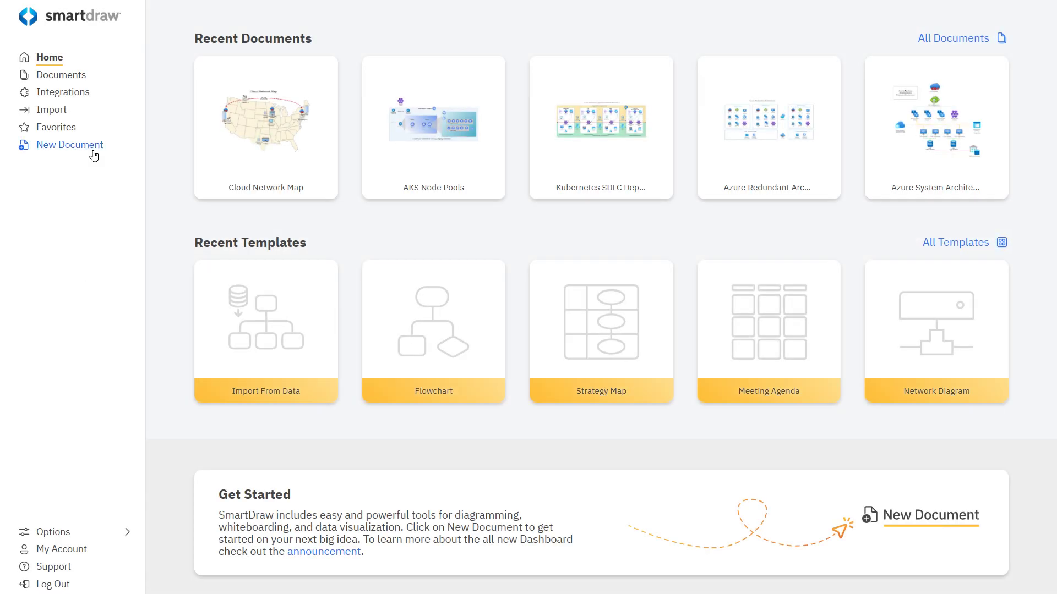
Step: Start a new blank Value Stream Map document from the Flowcharts templates
left_click(94, 154)
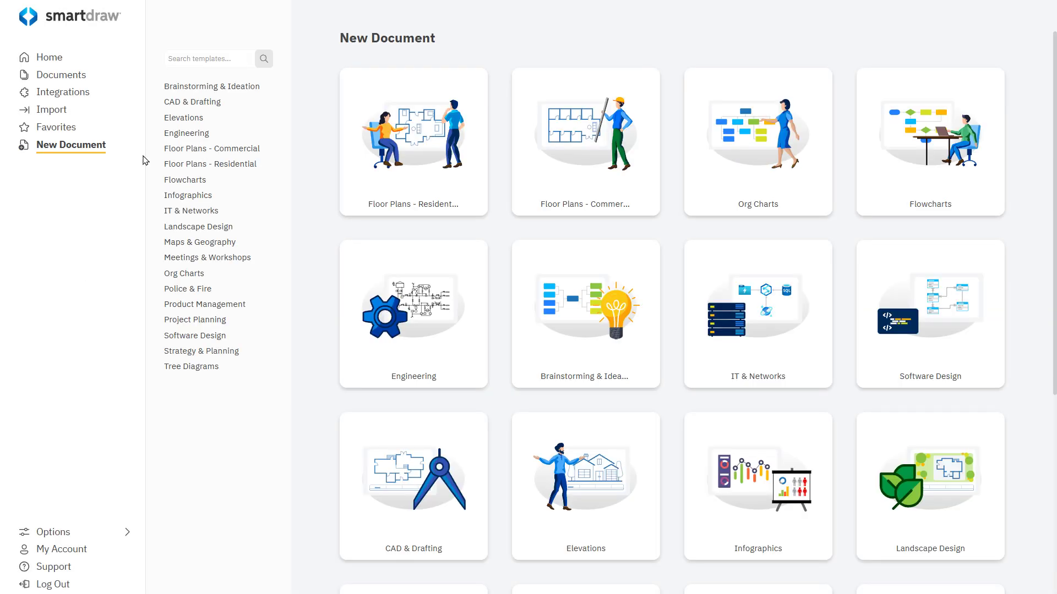
left_click(180, 183)
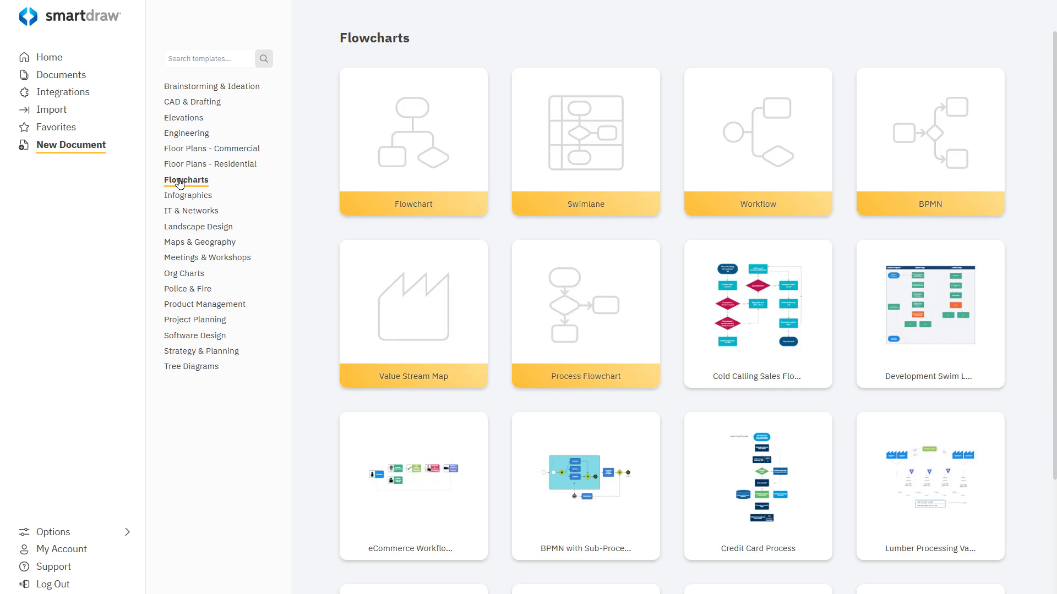
mouse_move(363, 280)
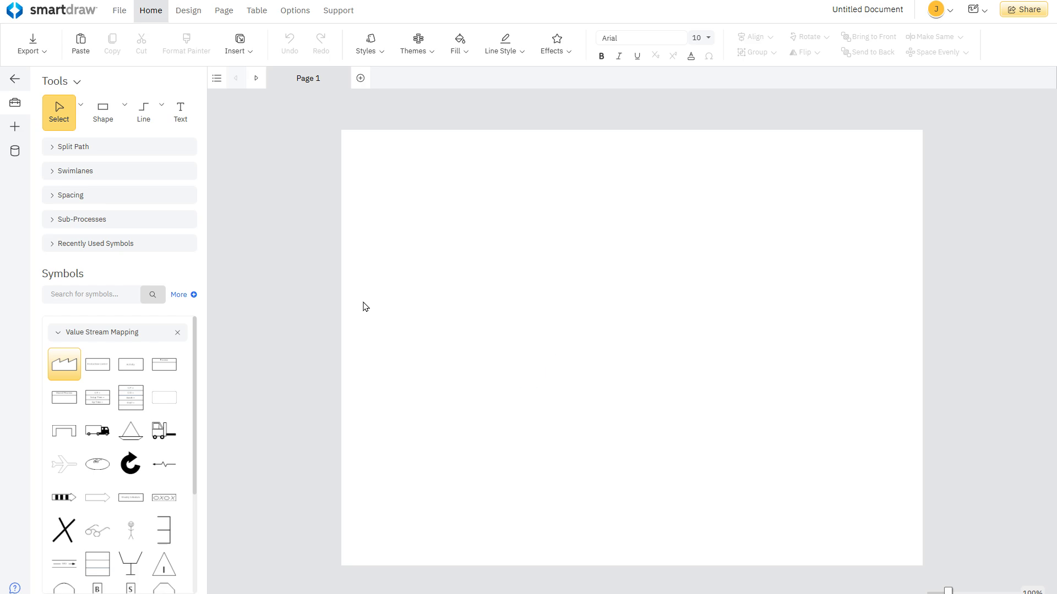
Step: Place a factory symbol on the empty page and label it 'Supplier'
scroll(199, 360, "down", 2)
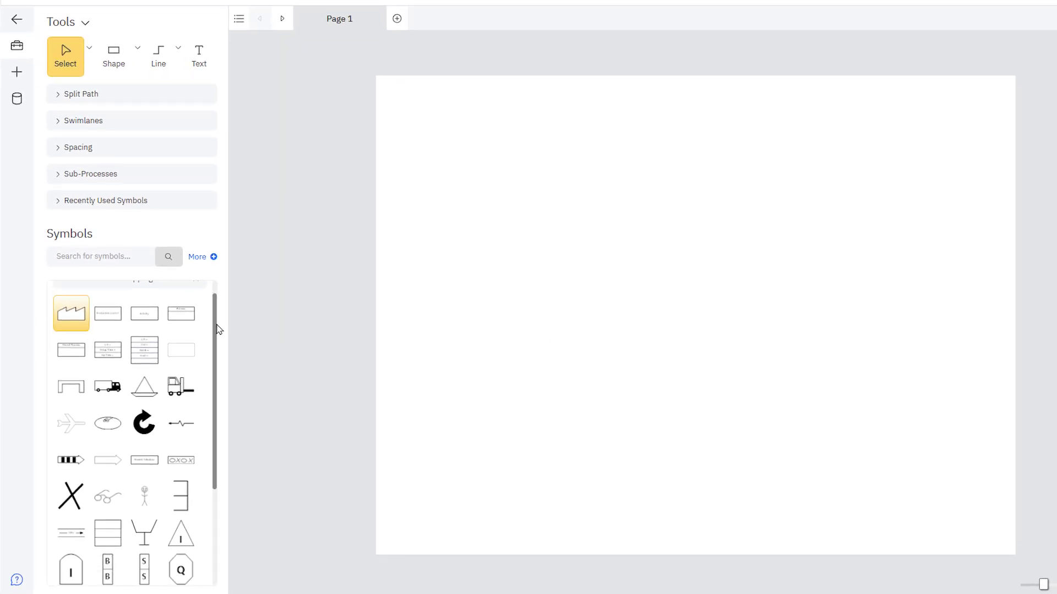
left_click_drag(218, 329, 220, 303)
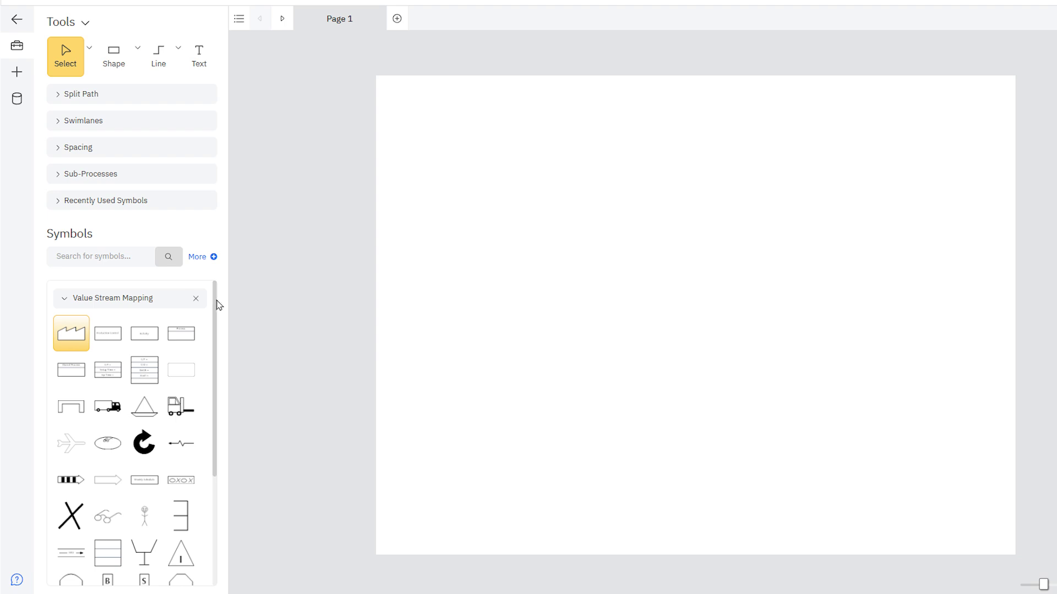
left_click_drag(72, 334, 530, 301)
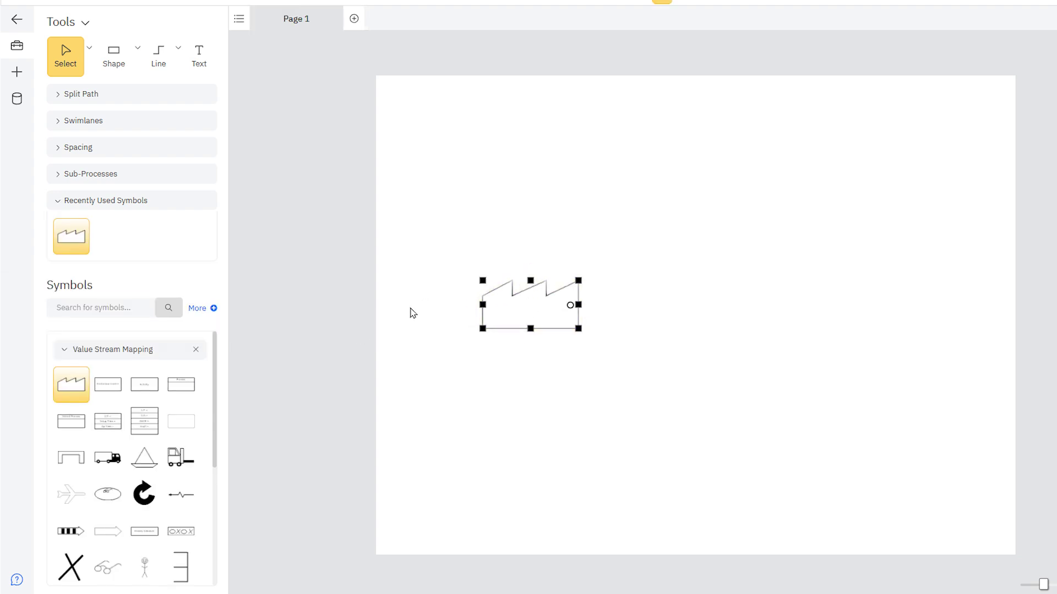
type("Supplier")
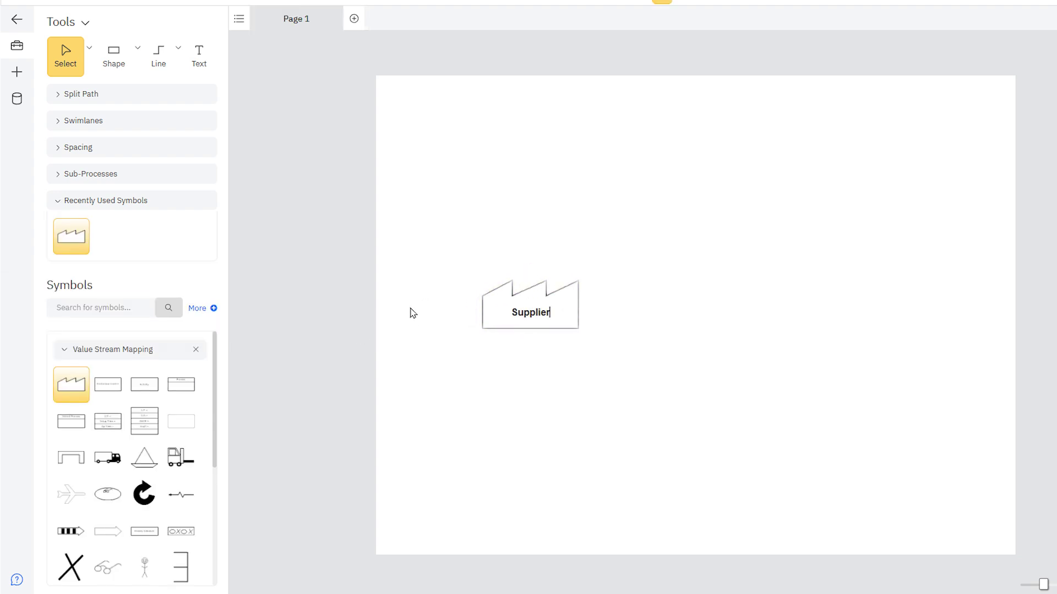
Step: Add a connected factory, a data box and a Process box, widening the gap after Process
left_click(588, 306)
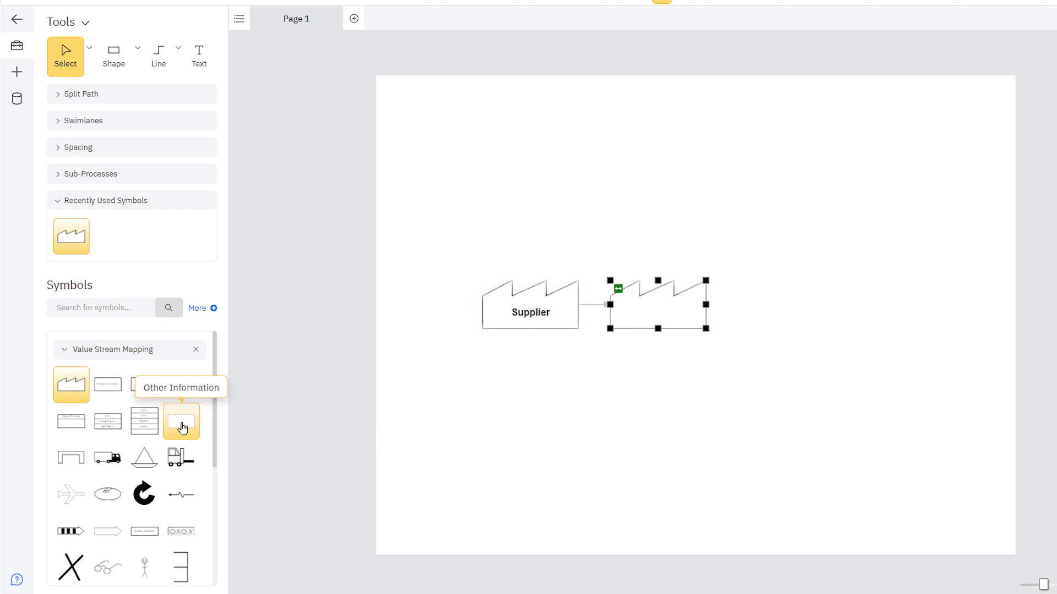
left_click_drag(113, 425, 760, 337)
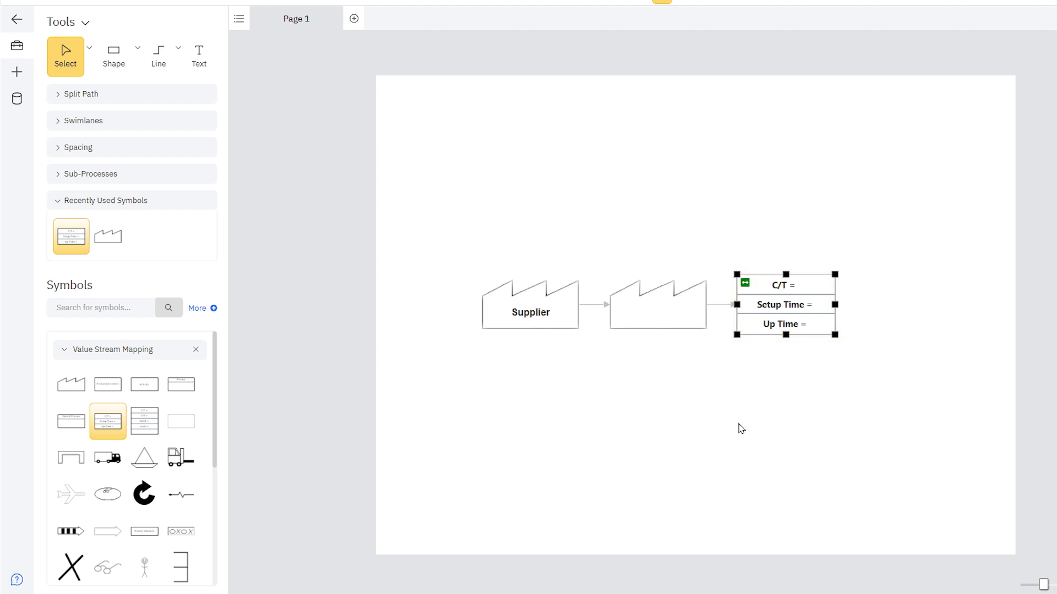
left_click(734, 419)
left_click_drag(181, 384, 584, 320)
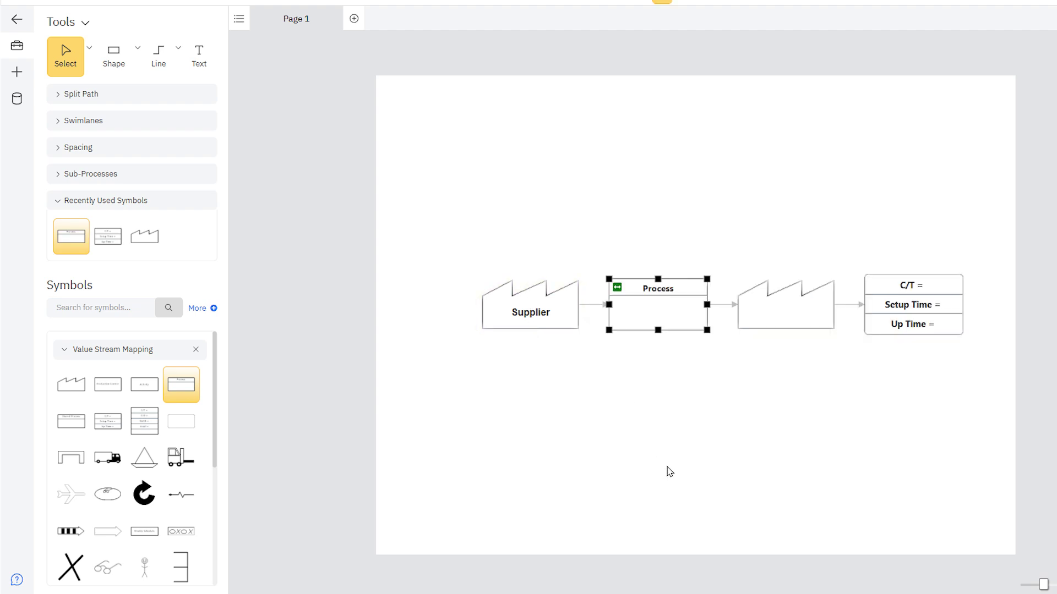
left_click(720, 304)
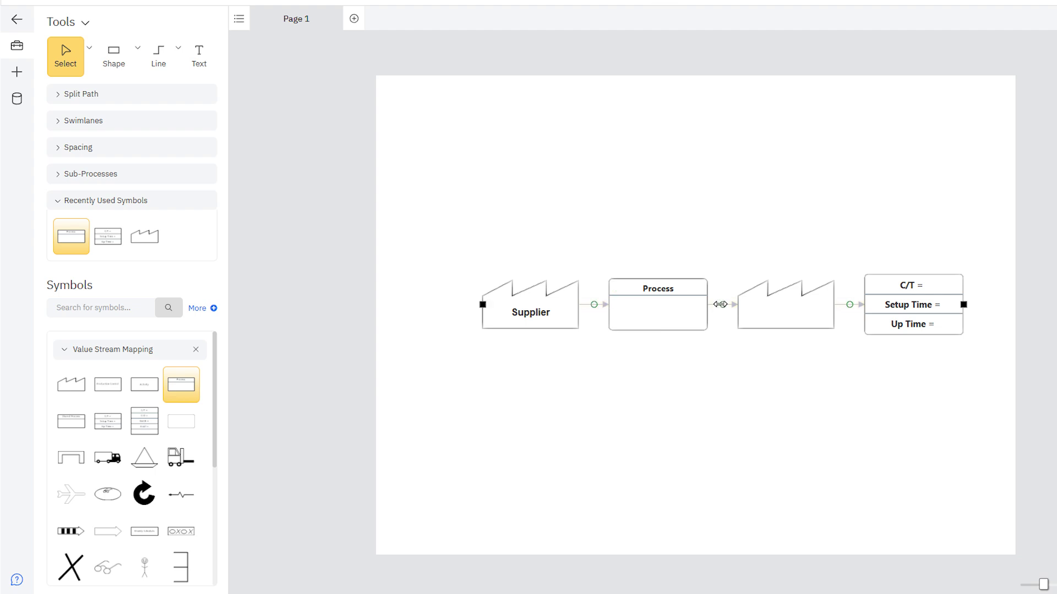
mouse_move(719, 304)
left_mouse_down()
mouse_move(780, 304)
mouse_move(719, 311)
left_mouse_up()
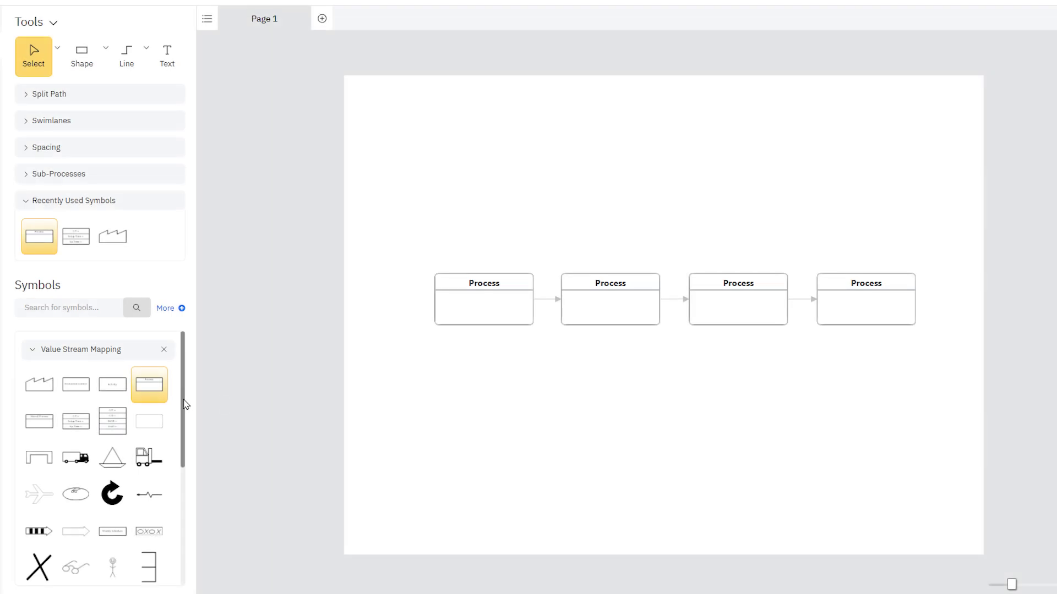
Step: Drop an Inventory 'I' triangle, a 'Q' quality symbol and an 'S' kanban triangle between the Process boxes
left_click_drag(185, 405, 186, 503)
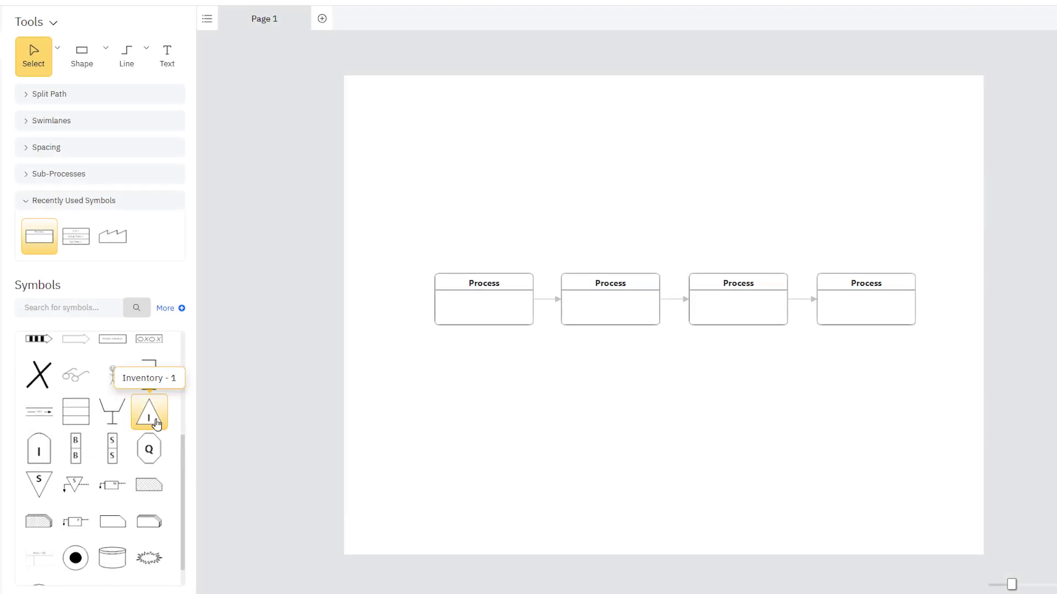
left_click_drag(156, 422, 550, 314)
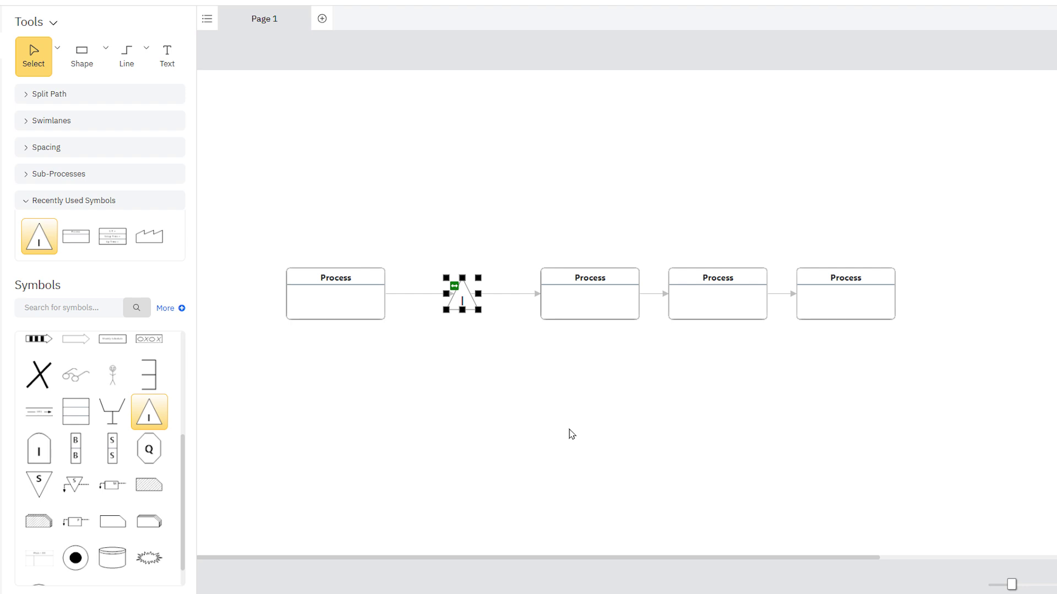
left_click_drag(149, 449, 666, 306)
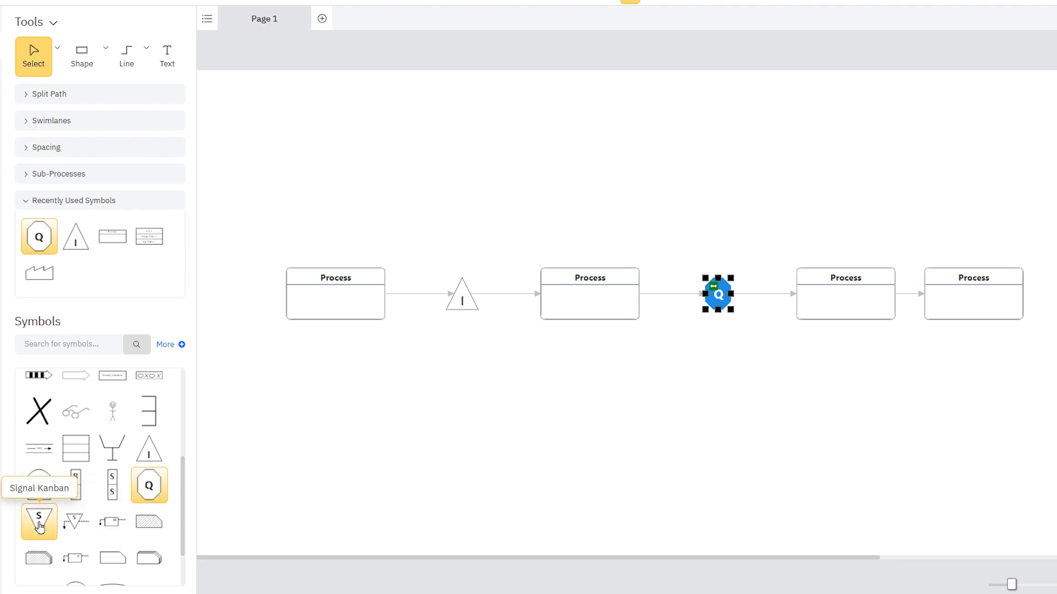
left_click_drag(39, 515, 924, 287)
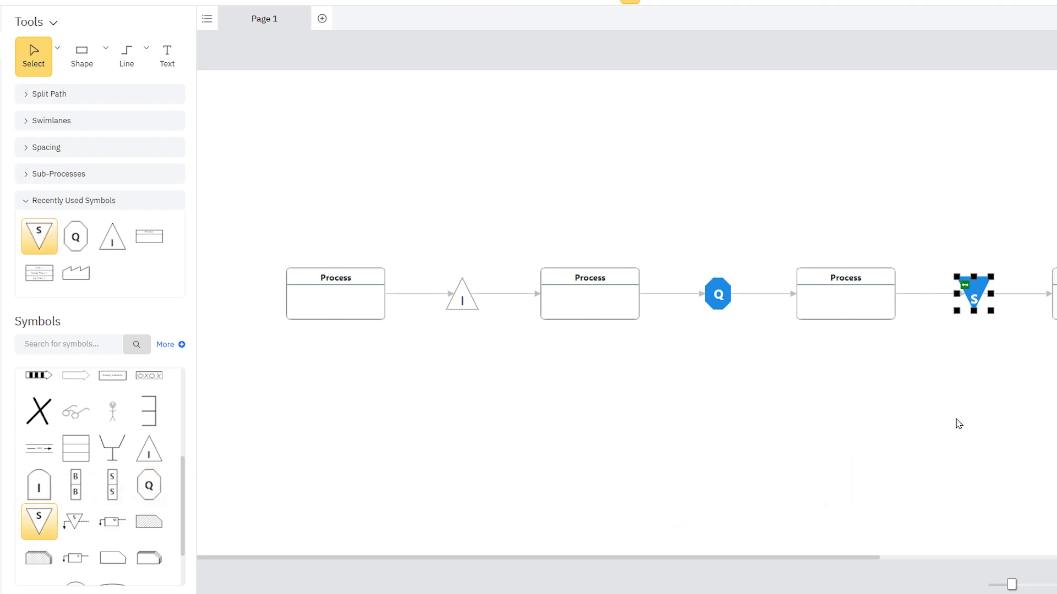
left_click(971, 447)
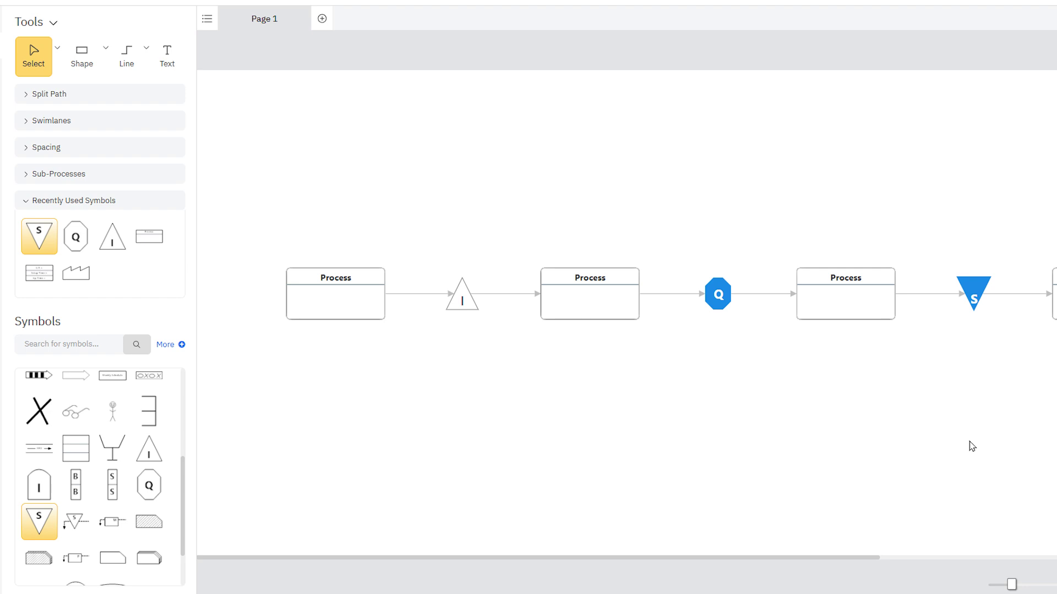
left_click_drag(184, 496, 189, 390)
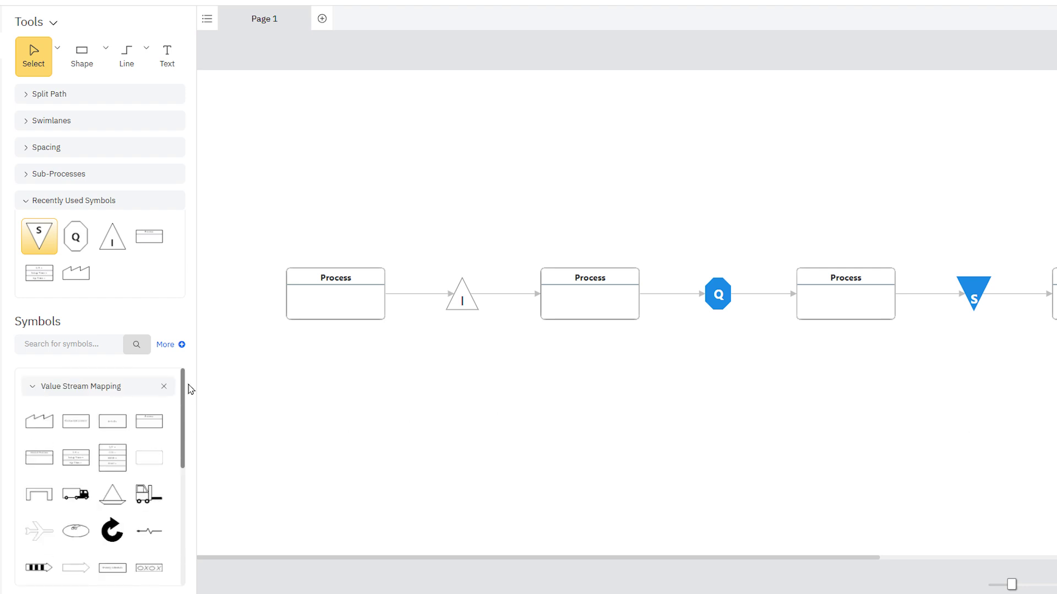
Step: Place a rectangle under the first Process box, convert it to a 2×8 table, and stretch it wide
left_click_drag(149, 458, 429, 448)
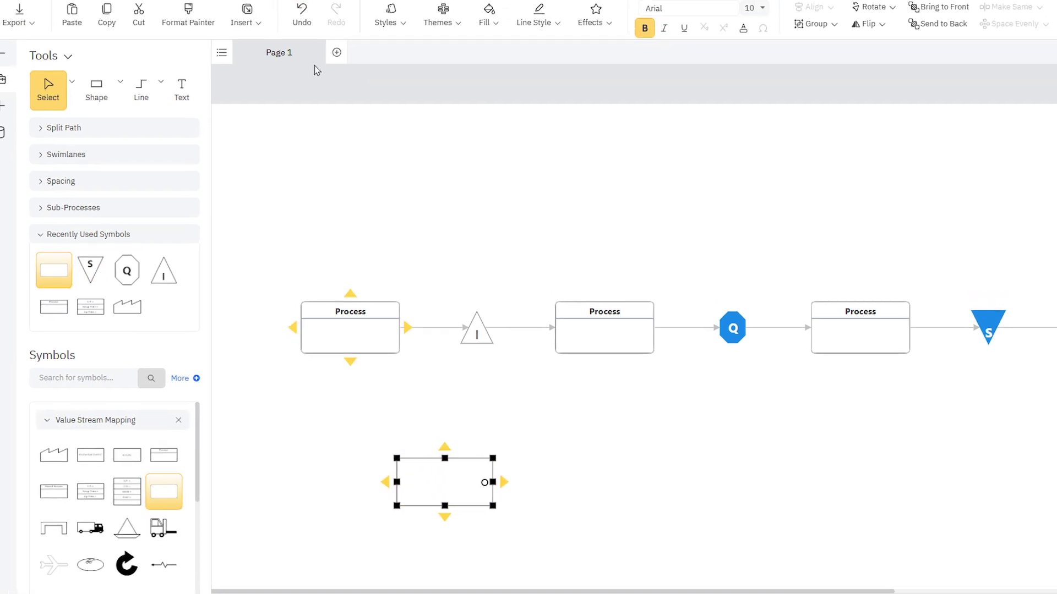
left_click(282, 18)
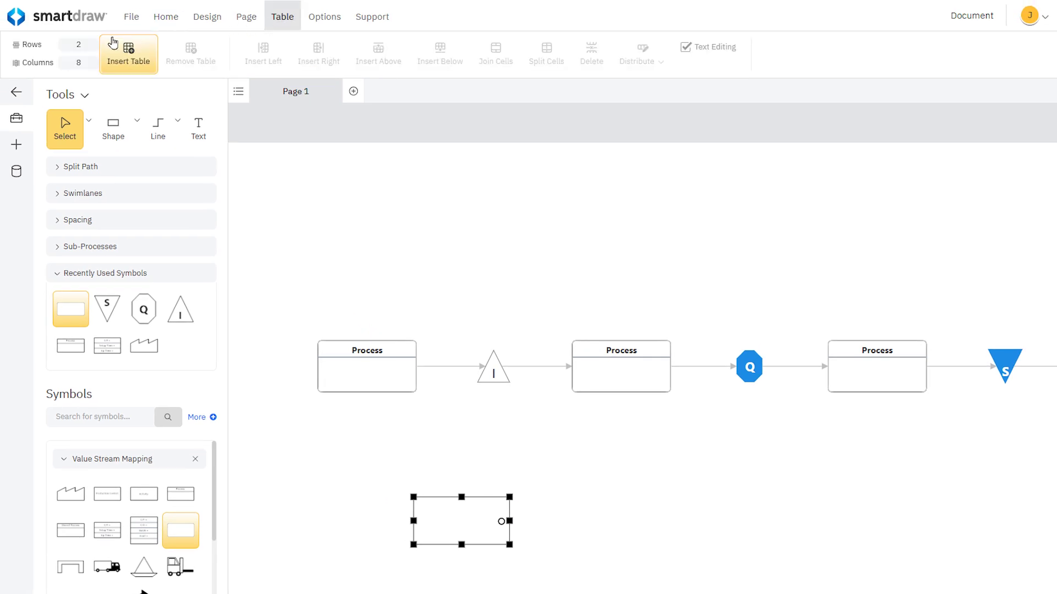
left_click(92, 49)
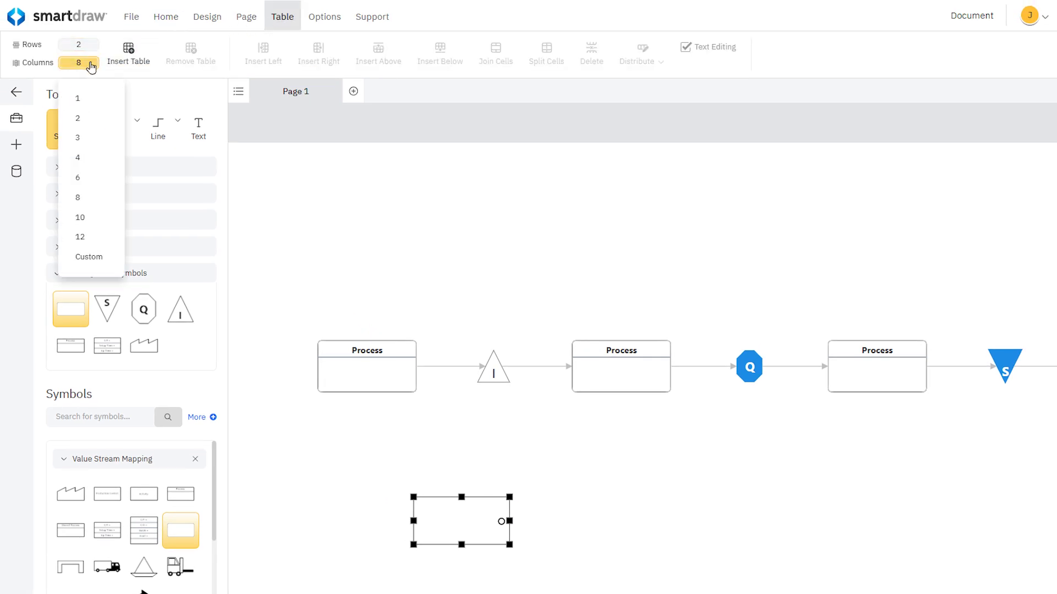
left_click(128, 53)
left_click_drag(515, 523, 935, 523)
left_click_drag(402, 522, 301, 526)
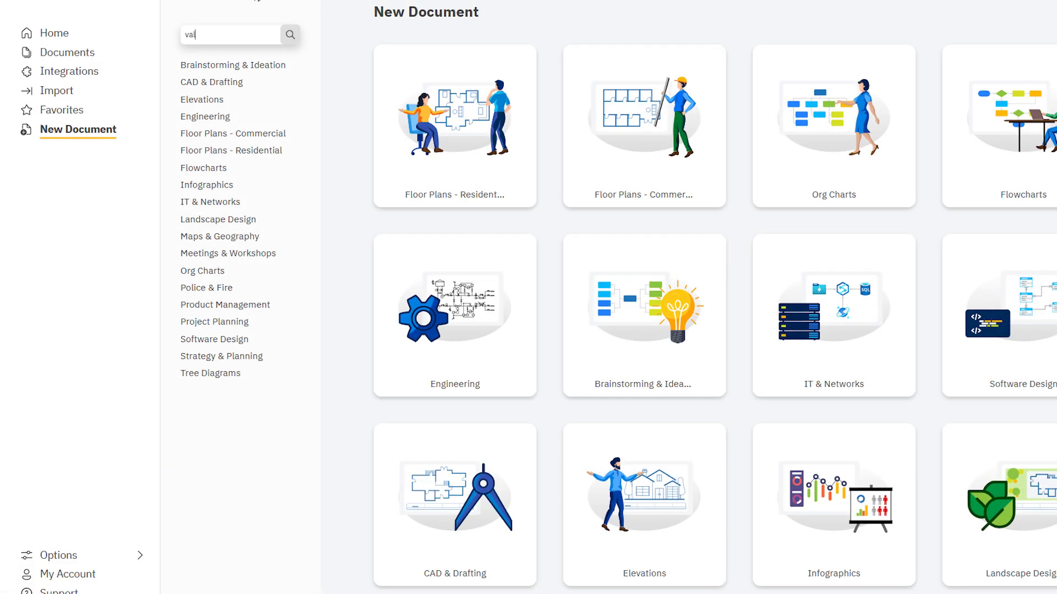
Step: Search the templates for 'value stream' and open the Lumber Processing example map
type("lue stream map")
left_click(290, 35)
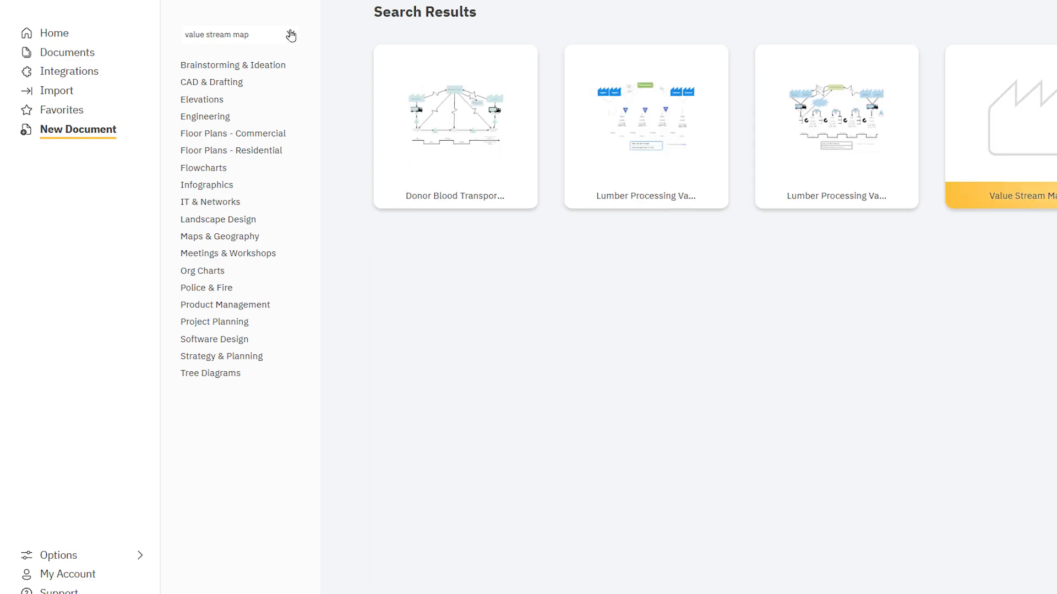
left_click(706, 158)
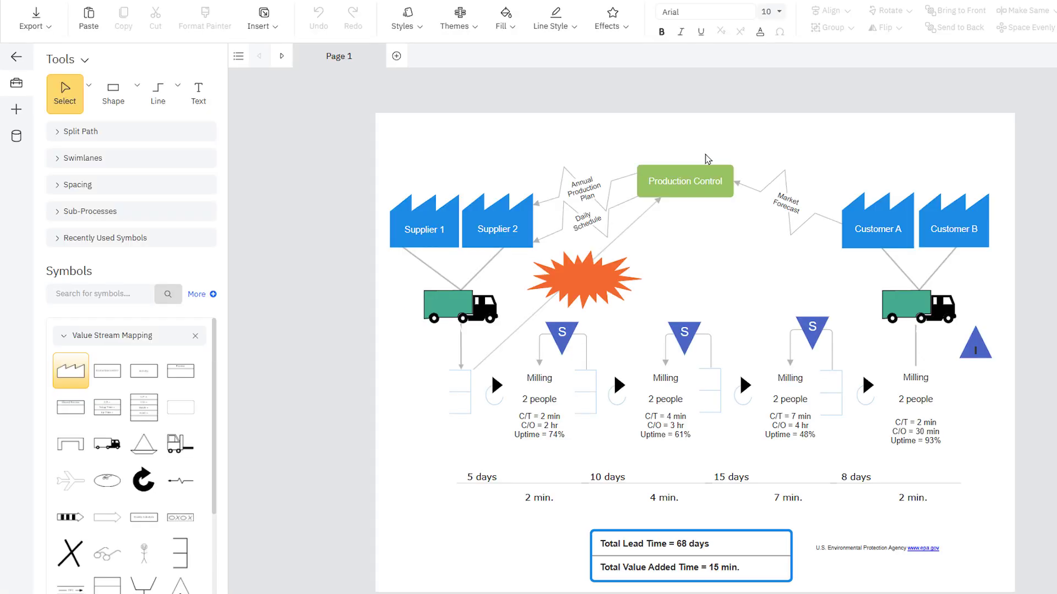
left_click(611, 478)
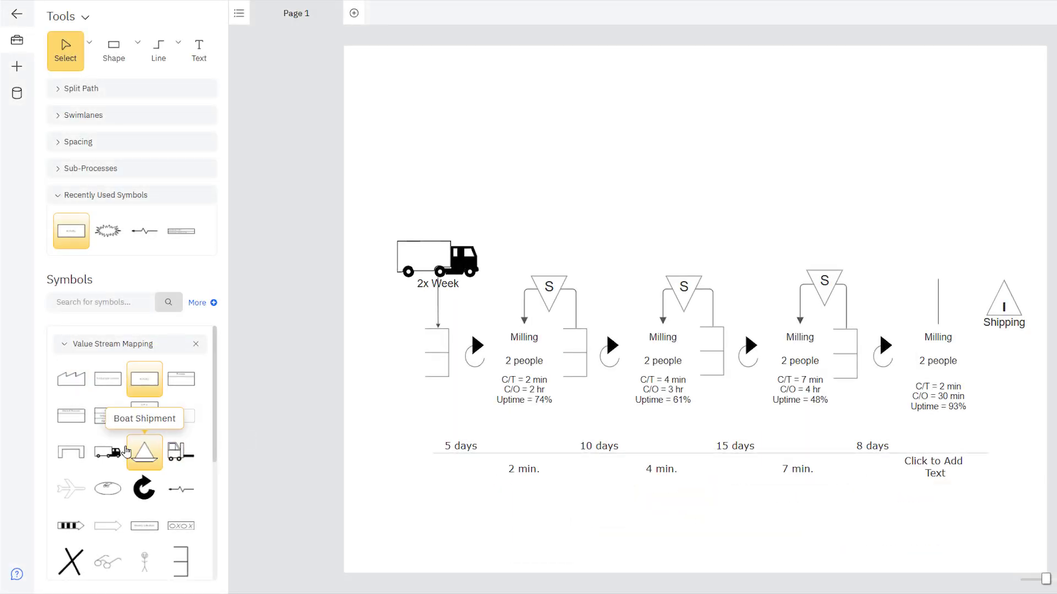
Step: Add a truck labelled 'Daily' above the last Milling step and enter '2 min.' in the final timeline cell
left_click_drag(127, 451, 938, 258)
left_click(945, 174)
type("Daily")
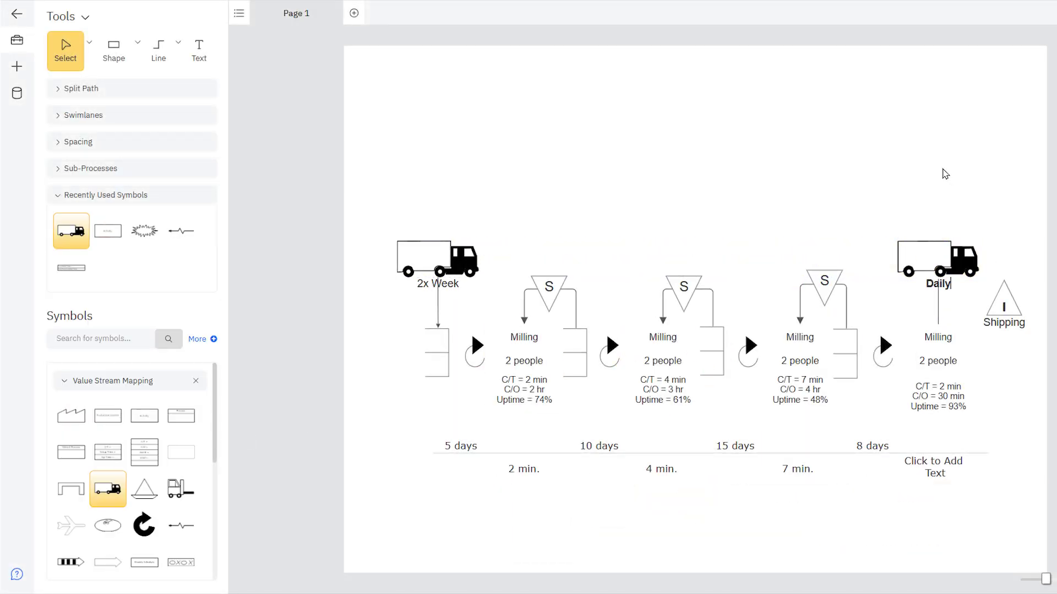
key("Tab")
type("2 min.")
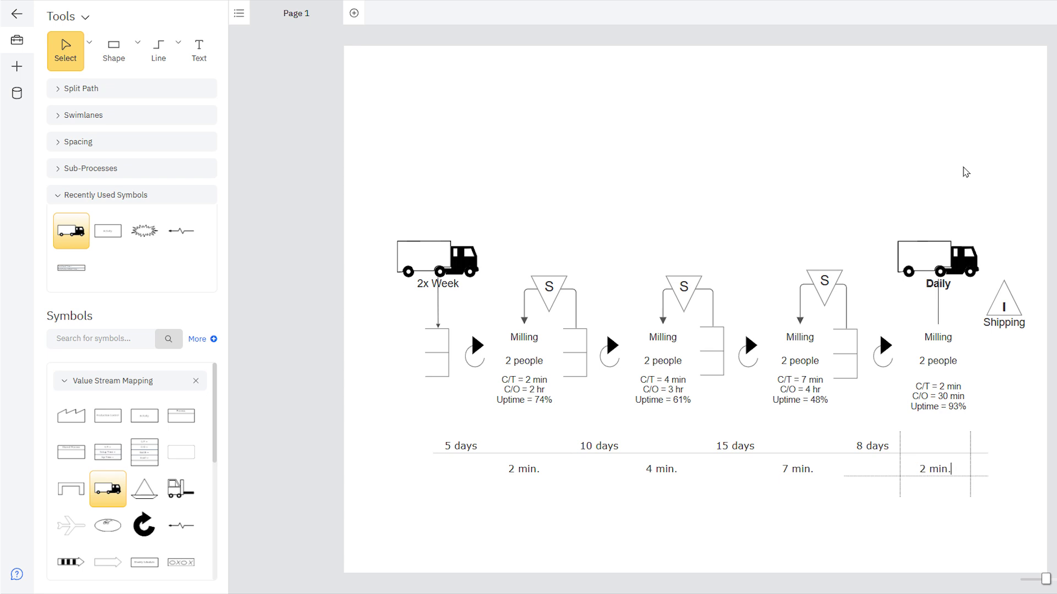
key("Tab")
Step: Add a lead-time summary box below the timeline showing '68 days' total lead time
scroll(226, 406, "down", 10)
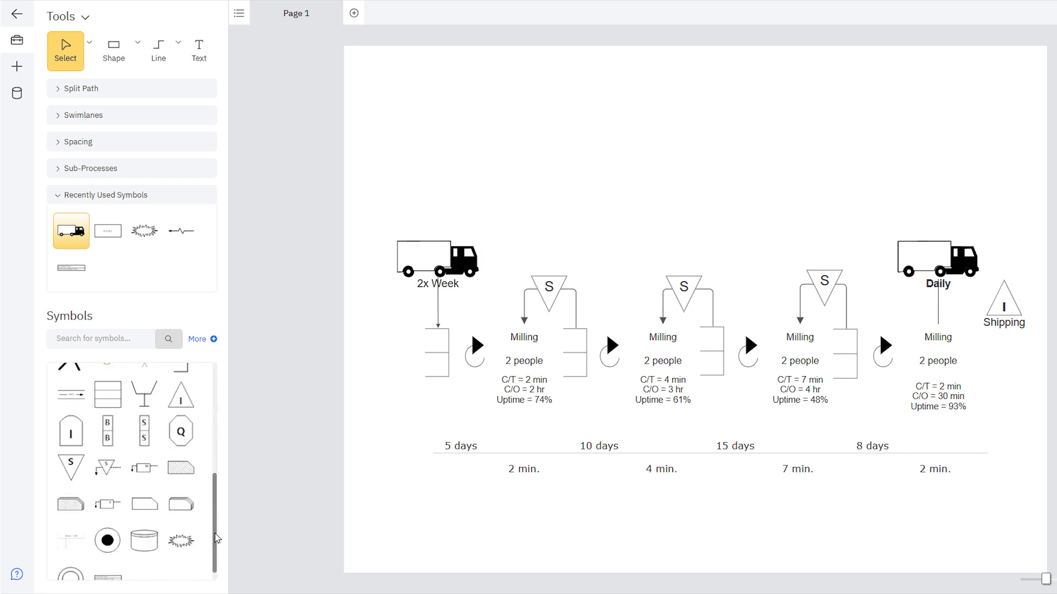
left_click_drag(108, 562, 711, 509)
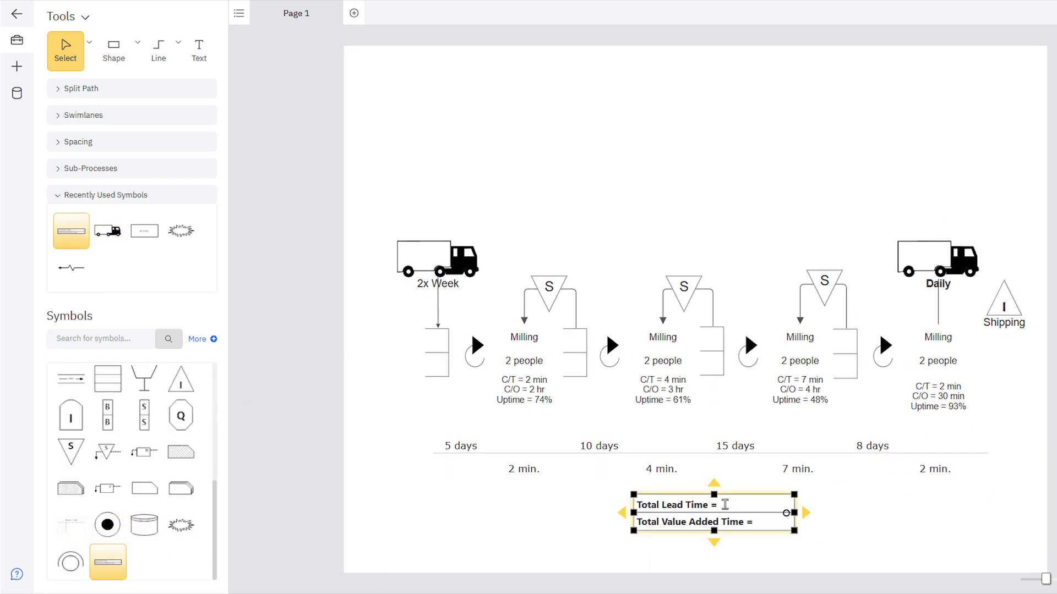
double_click(714, 507)
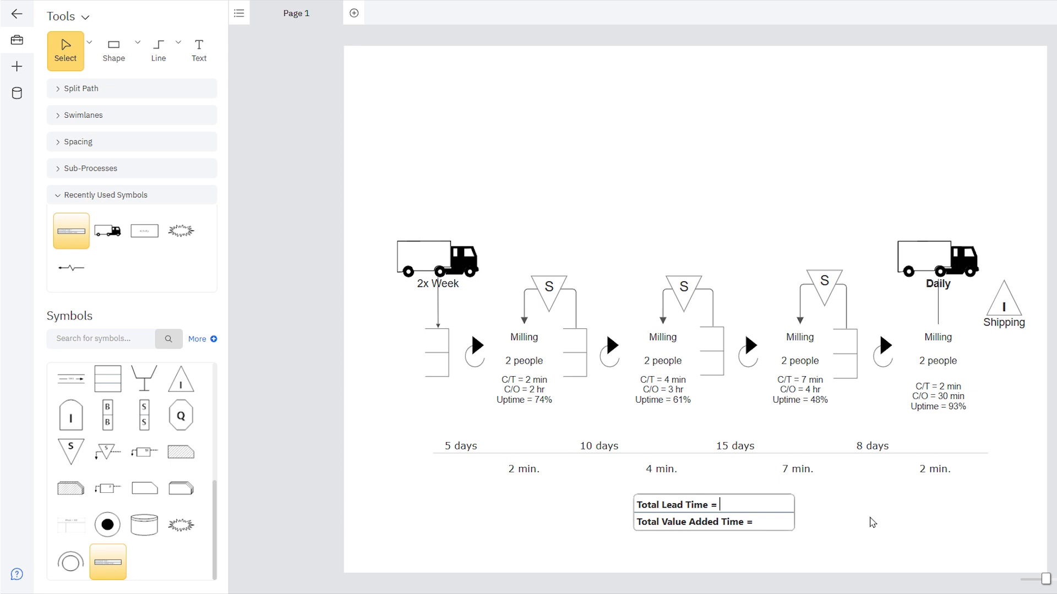
type("68 days")
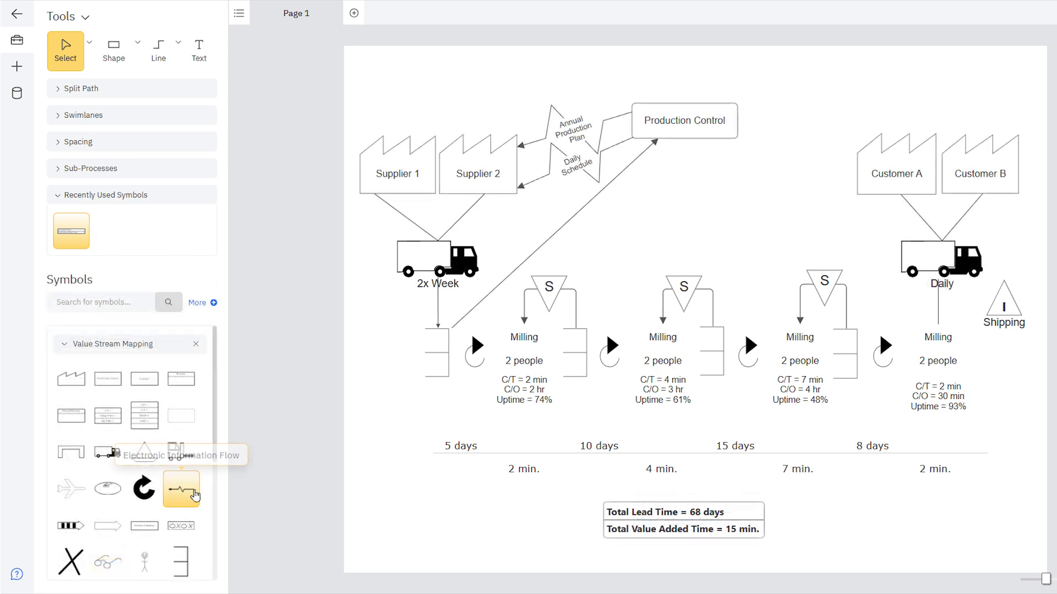
Step: Link Customer A to Production Control with a 'Market Forecast' electronic line and add a kaizen burst
left_click_drag(195, 495, 807, 180)
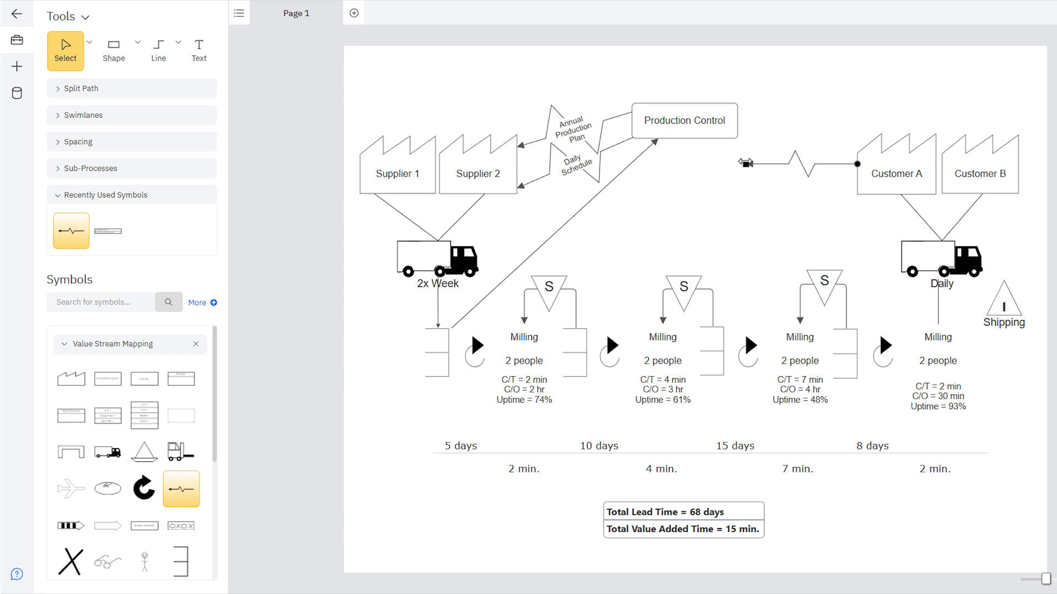
left_click_drag(749, 164, 739, 122)
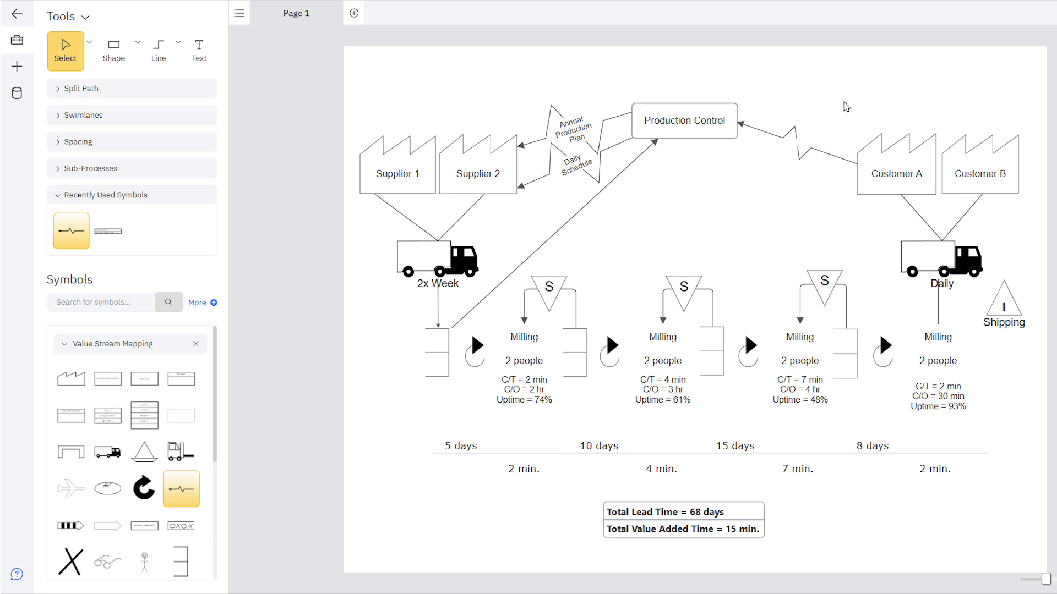
type("Market Forecast")
left_click_drag(210, 401, 565, 227)
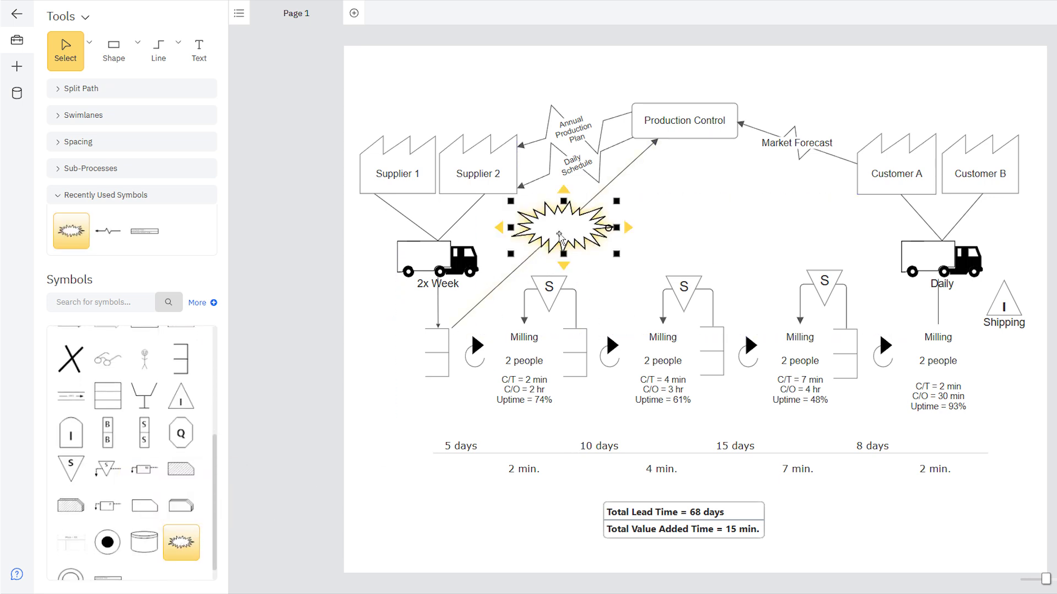
left_click(352, 264)
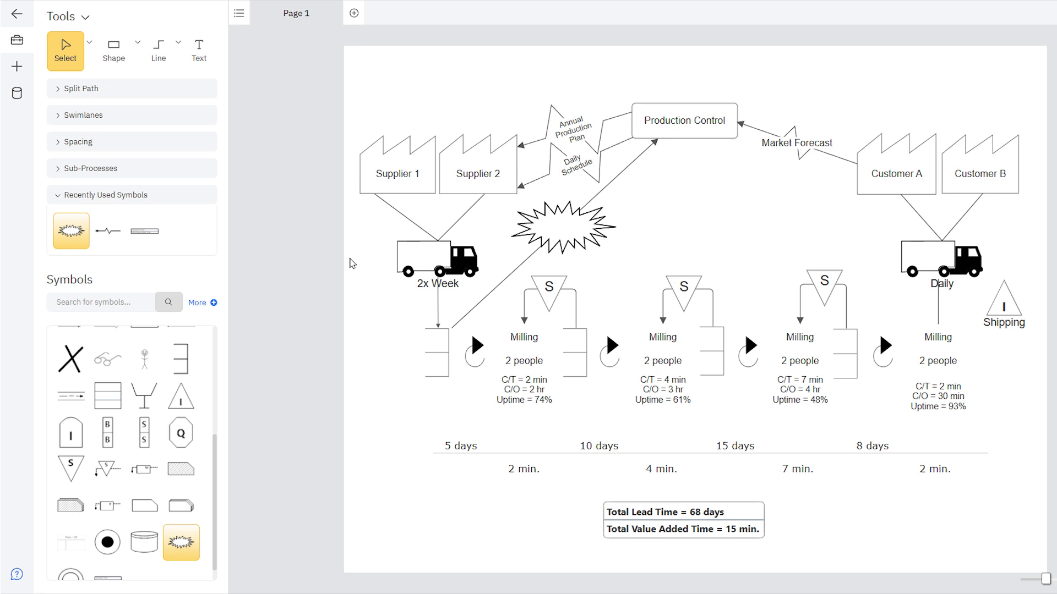